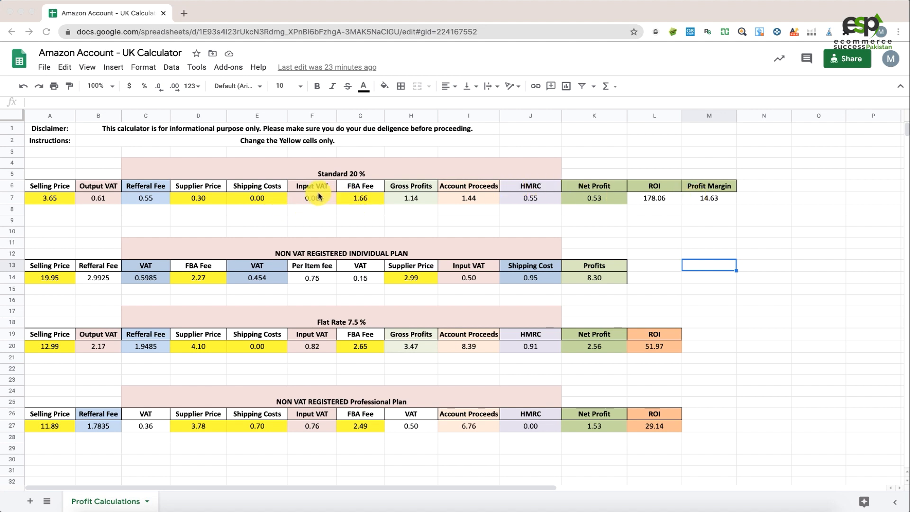
Step: Set the selling price in the Standard 20 % section to 25 and check its Refferal Fee and Output VAT formulas
{"action": "left_click", "coordinate": [53, 198]}
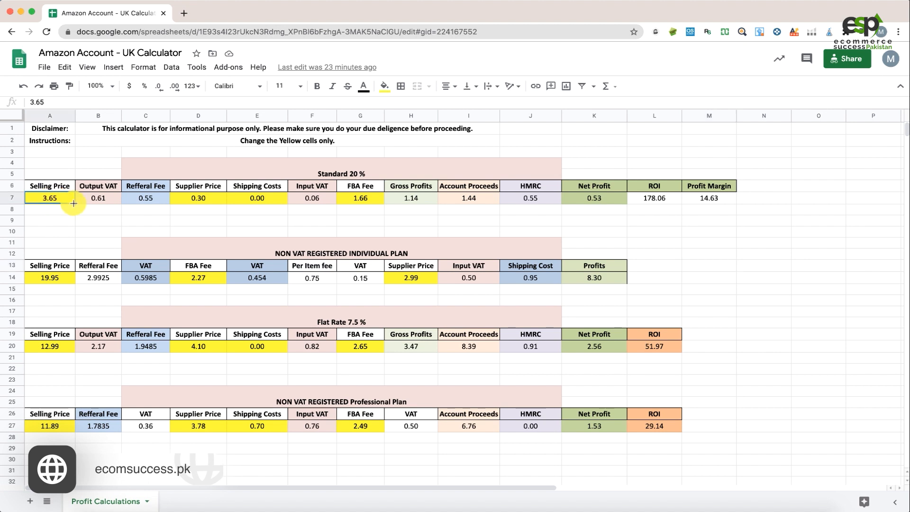
{"action": "type", "text": "25"}
{"action": "key", "text": "Tab"}
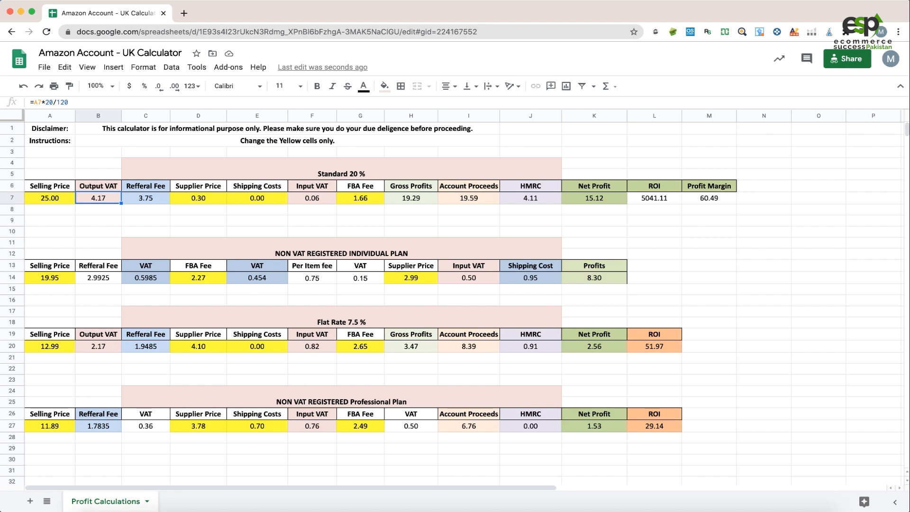
{"action": "left_click", "coordinate": [142, 201]}
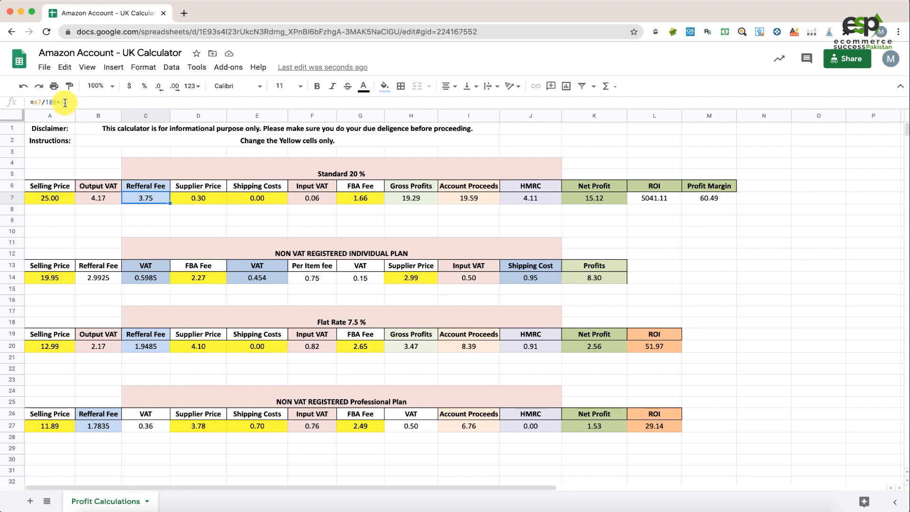
{"action": "left_click", "coordinate": [105, 200]}
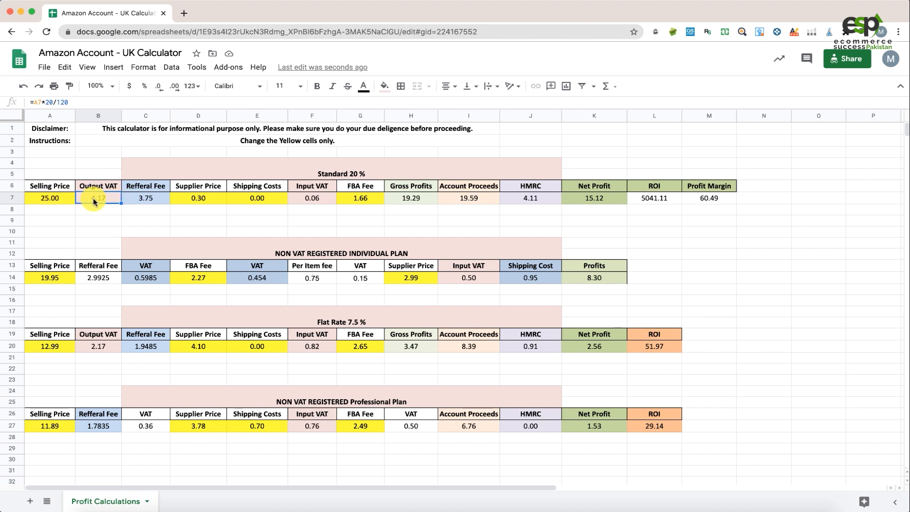
Step: Set the supplier price in the Standard 20 % section to 10 and check its Input VAT formula
{"action": "left_click", "coordinate": [191, 201]}
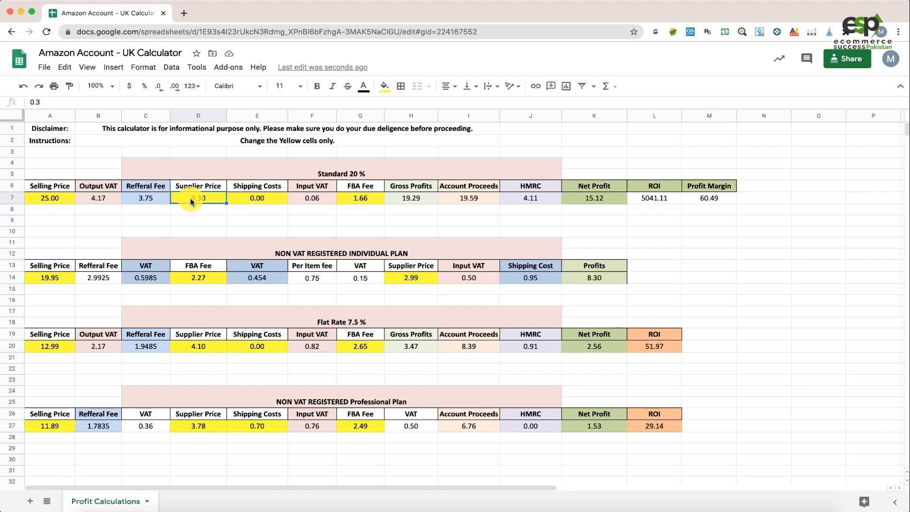
{"action": "type", "text": "10"}
{"action": "key", "text": "Tab"}
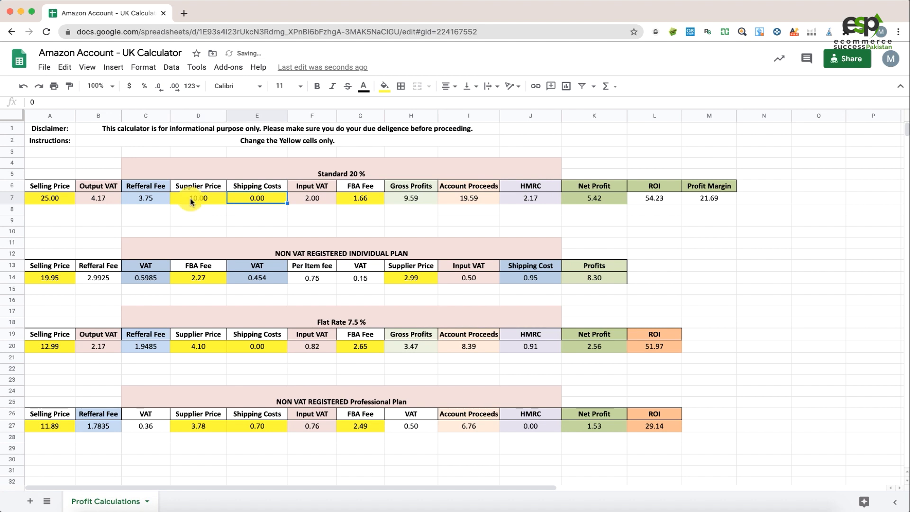
{"action": "left_click", "coordinate": [309, 199]}
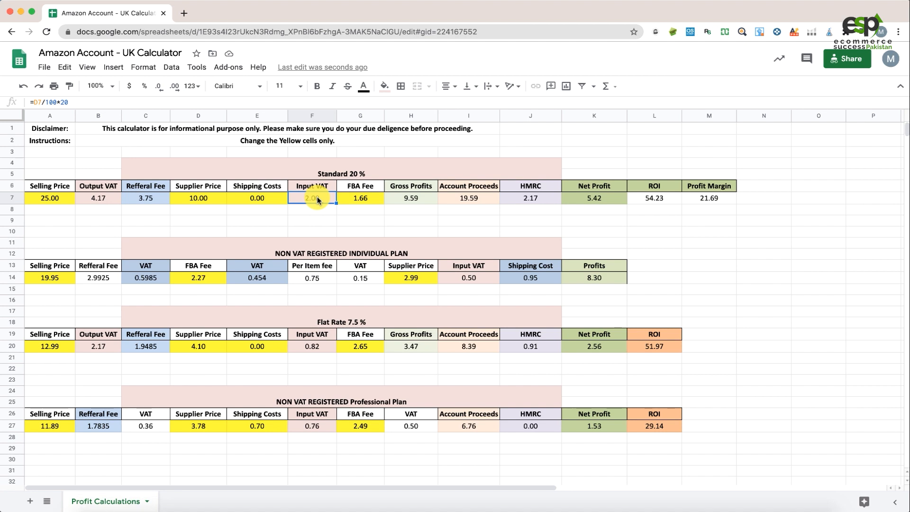
Step: Set the shipping costs to 0.5 and the FBA fee to 2.5 in the Standard 20 % section
{"action": "left_click", "coordinate": [265, 199]}
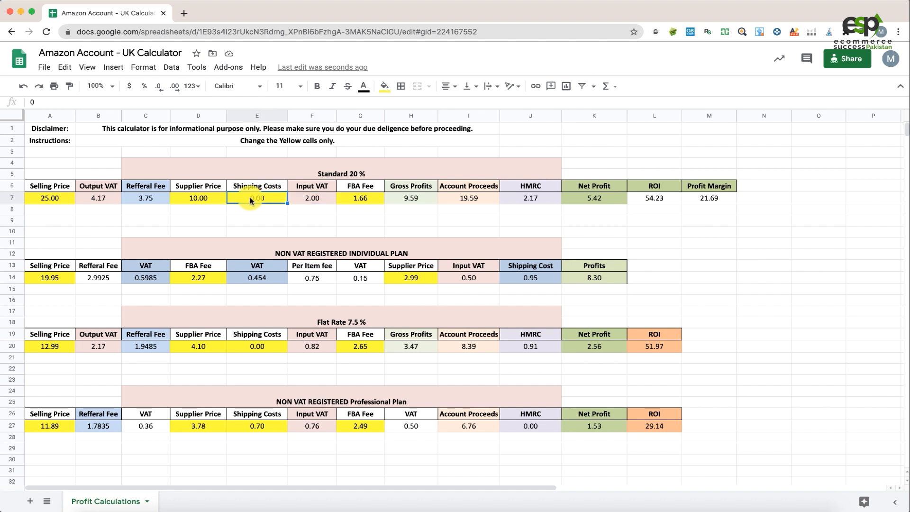
{"action": "type", "text": "0.5"}
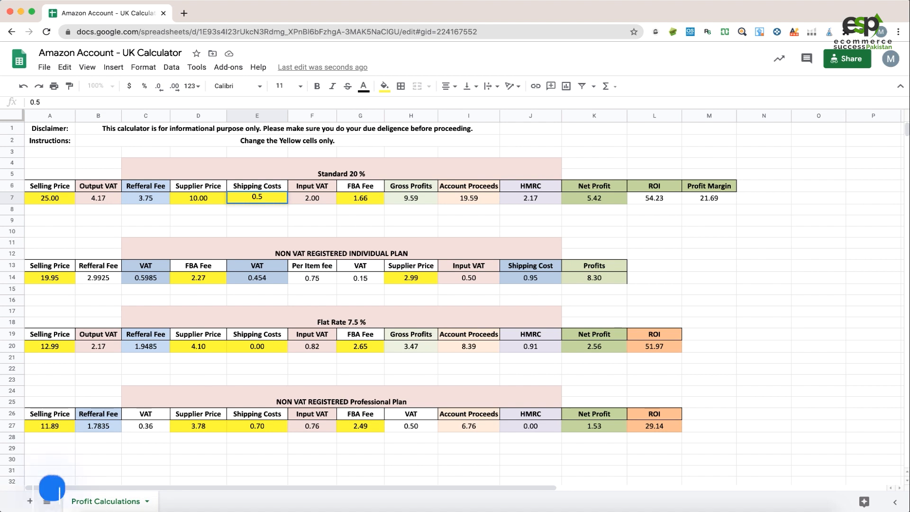
{"action": "key", "text": "Tab"}
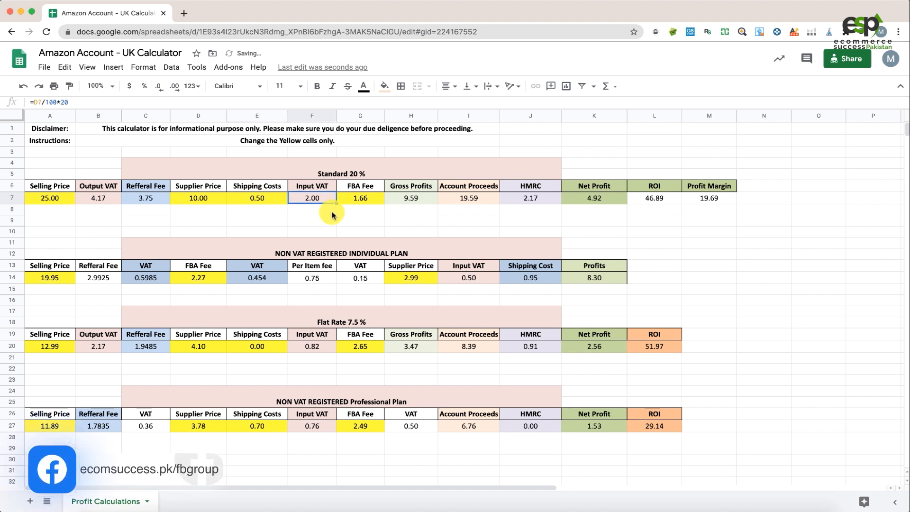
{"action": "left_click", "coordinate": [366, 200]}
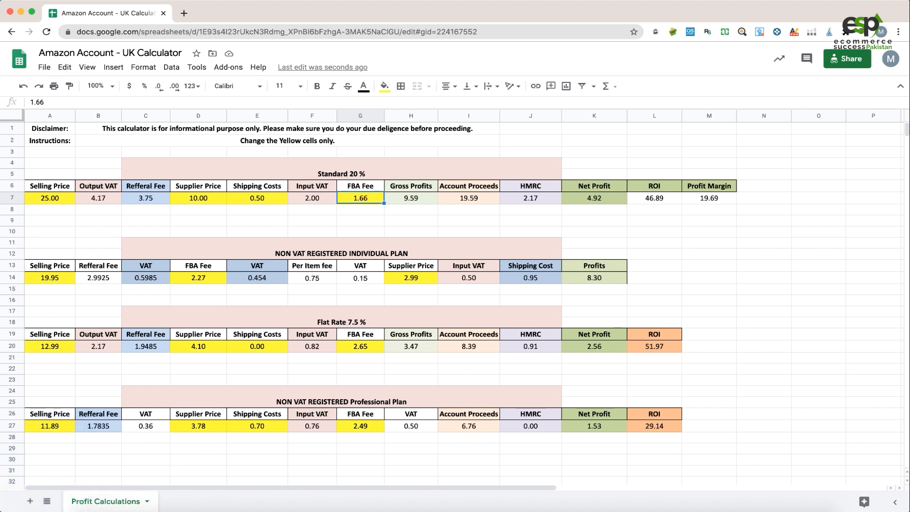
{"action": "type", "text": "2.5"}
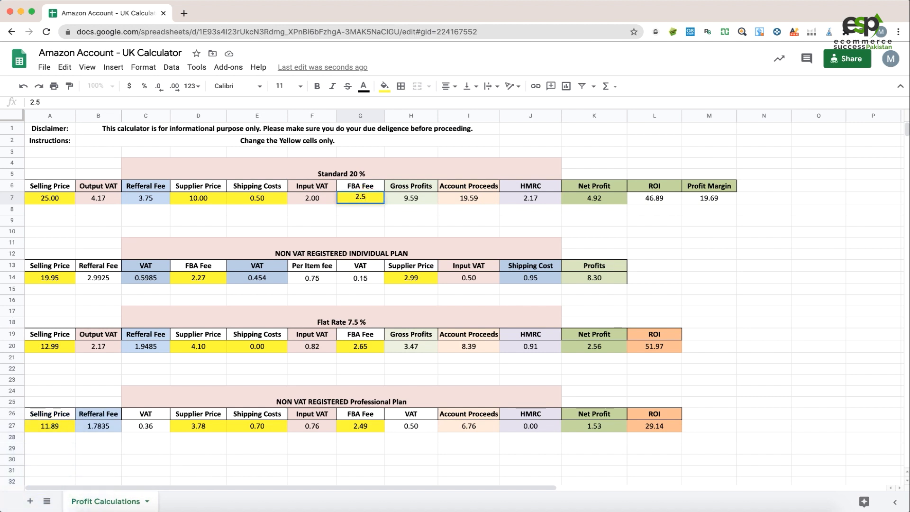
{"action": "left_click", "coordinate": [396, 199]}
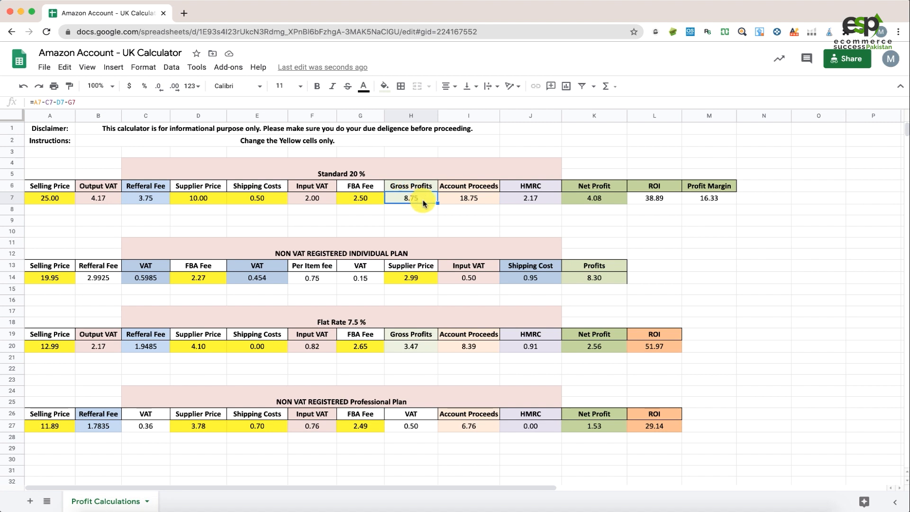
Step: Examine which cells feed the Gross Profits, Account Proceeds and HMRC formulas in the Standard 20 % section, leaving them unedited
{"action": "double_click", "coordinate": [423, 199]}
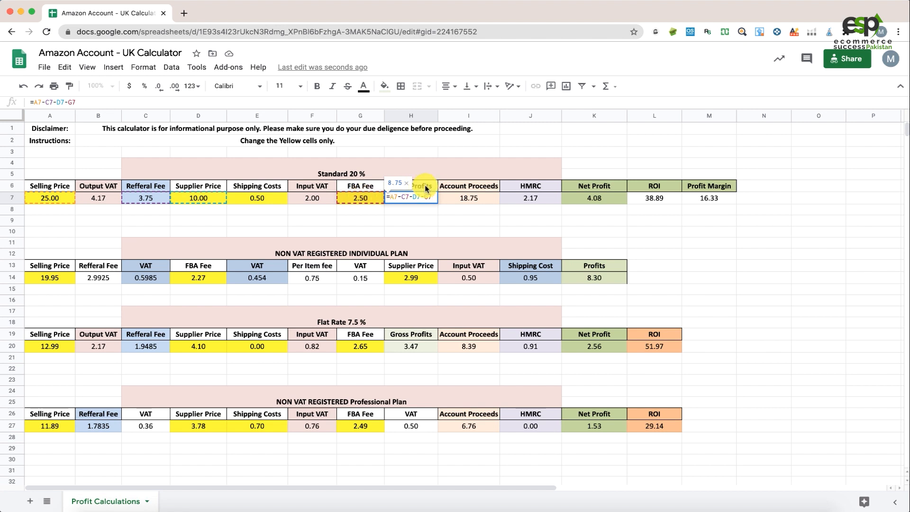
{"action": "key", "text": "Escape"}
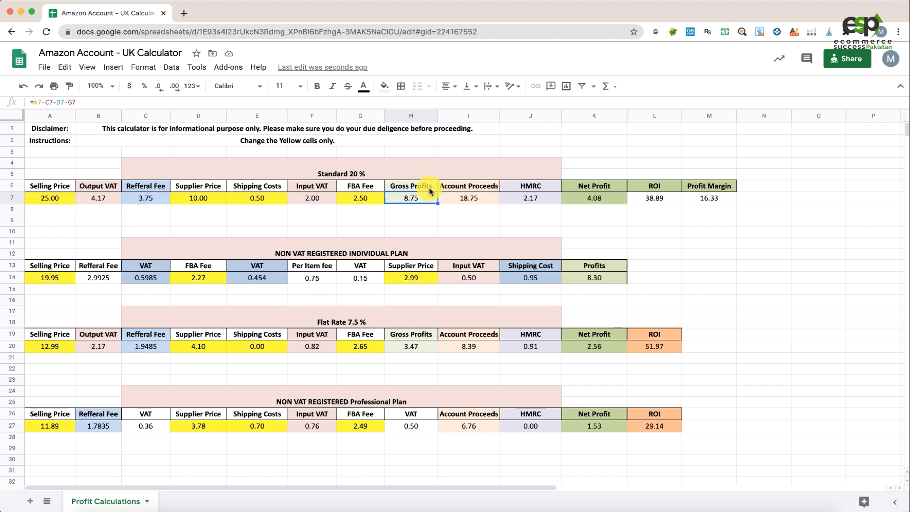
{"action": "double_click", "coordinate": [458, 198]}
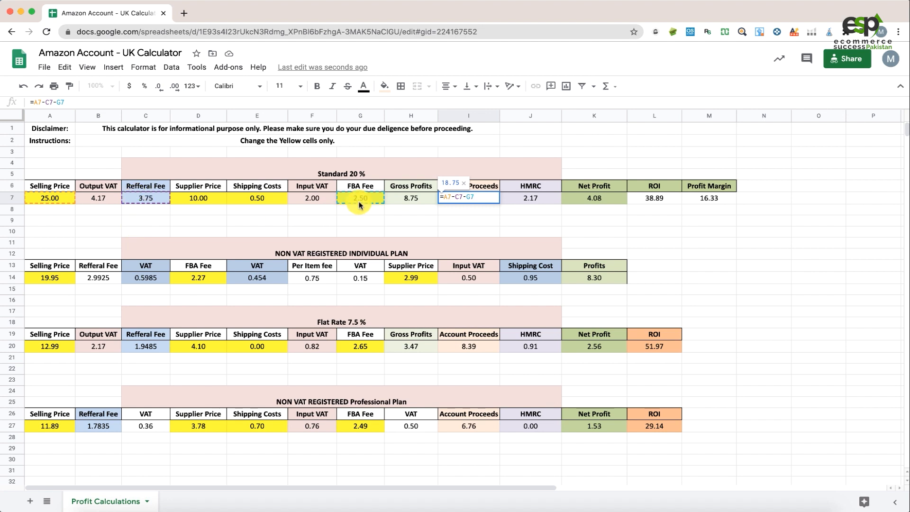
{"action": "key", "text": "Escape"}
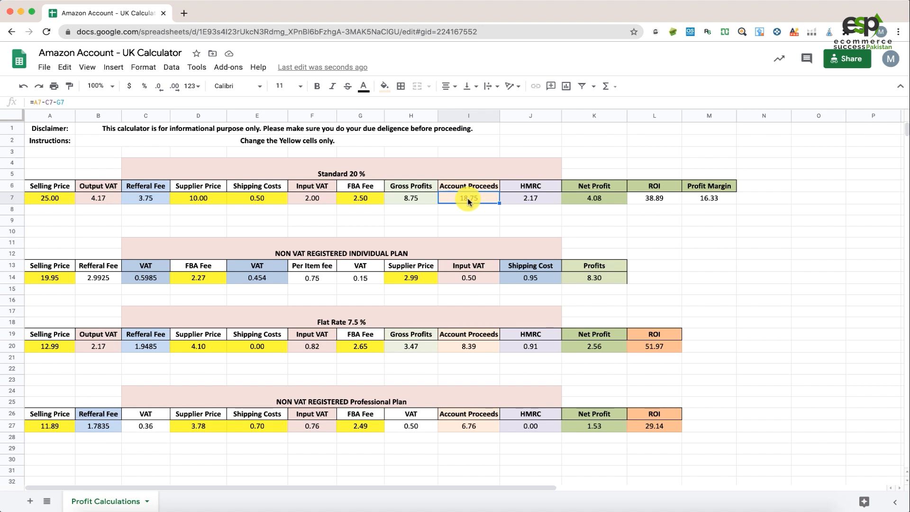
{"action": "left_click", "coordinate": [525, 201]}
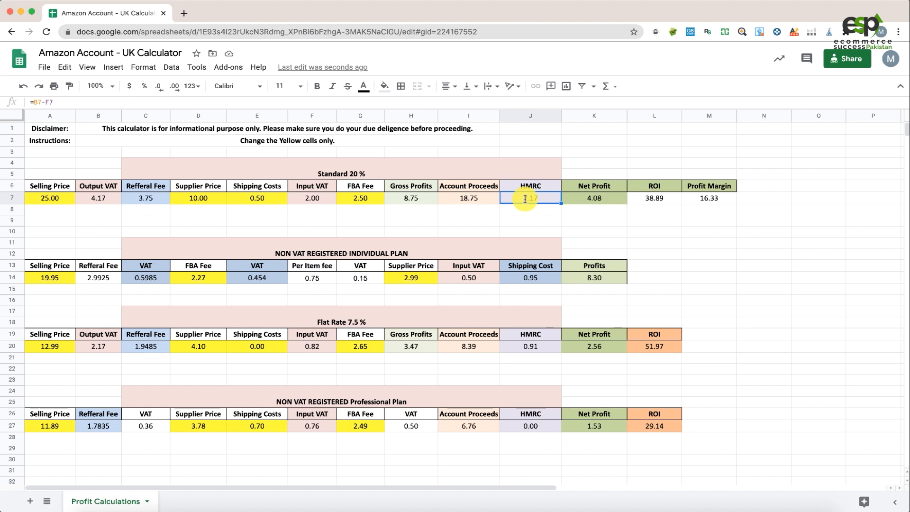
{"action": "double_click", "coordinate": [526, 200]}
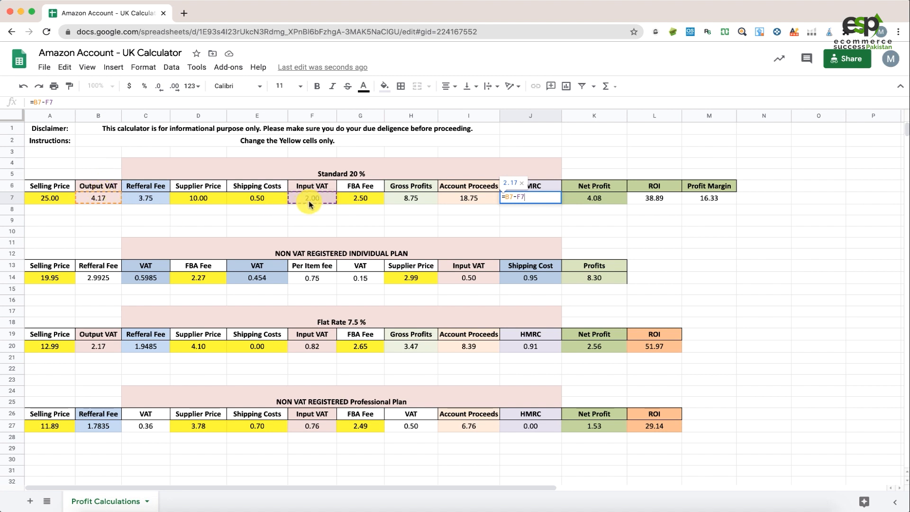
{"action": "key", "text": "Escape"}
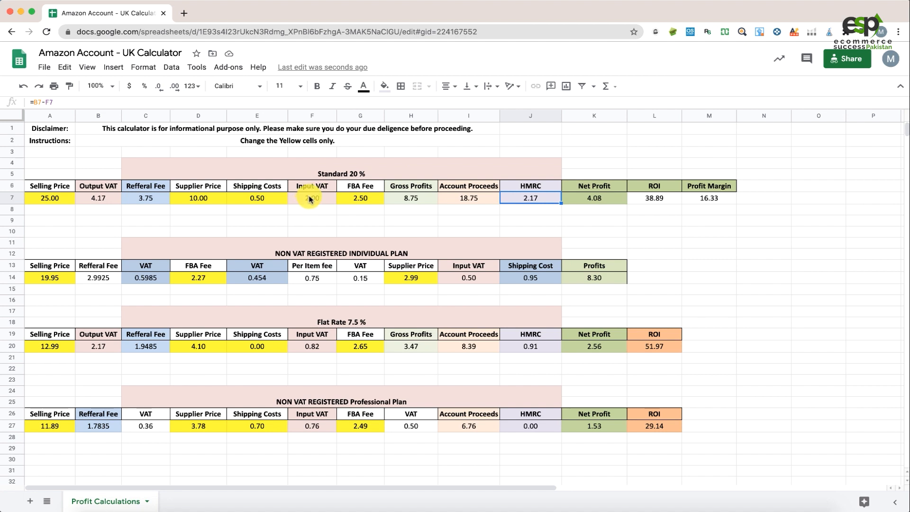
Step: Examine which cells feed the Net Profit, ROI and Profit Margin formulas in the Standard 20 % section, leaving them unedited
{"action": "double_click", "coordinate": [583, 198]}
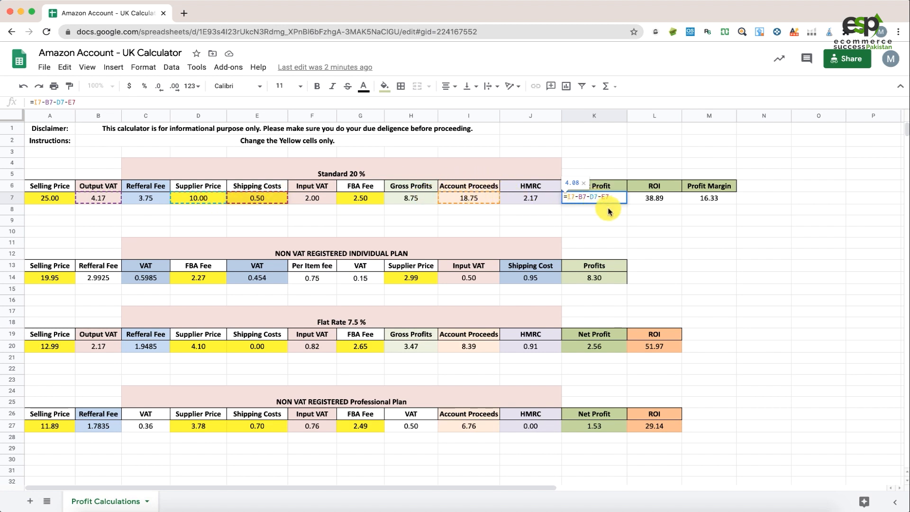
{"action": "key", "text": "Escape"}
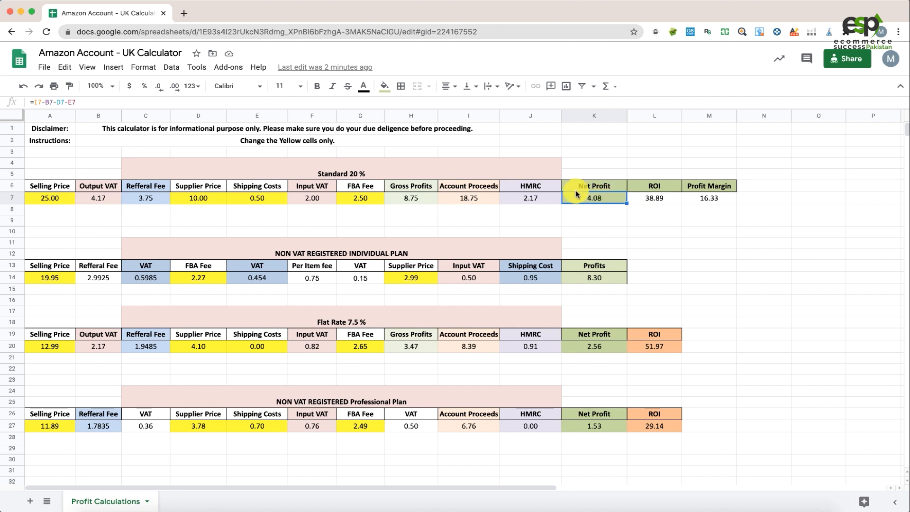
{"action": "double_click", "coordinate": [659, 196]}
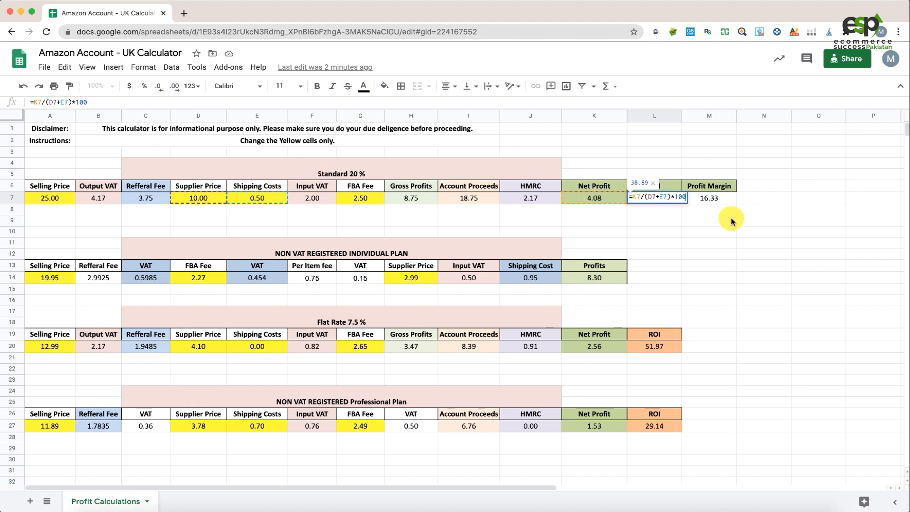
{"action": "key", "text": "Escape"}
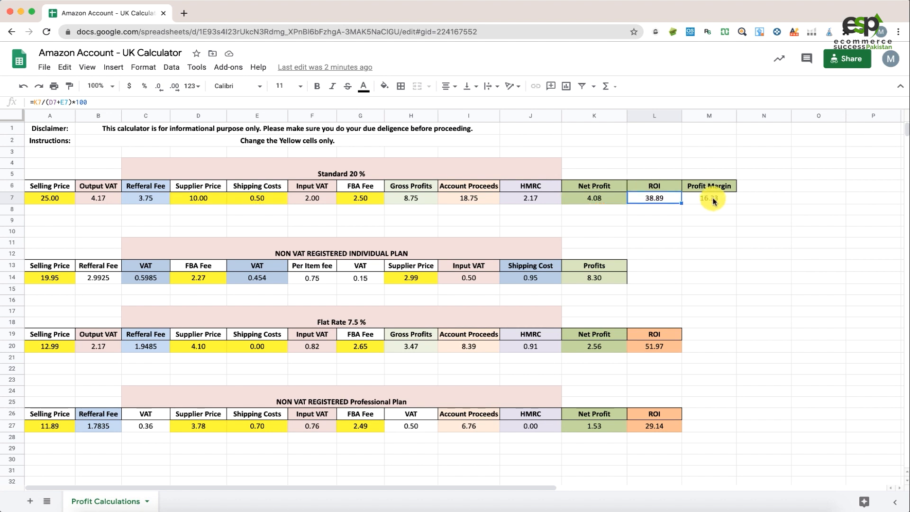
{"action": "double_click", "coordinate": [713, 199]}
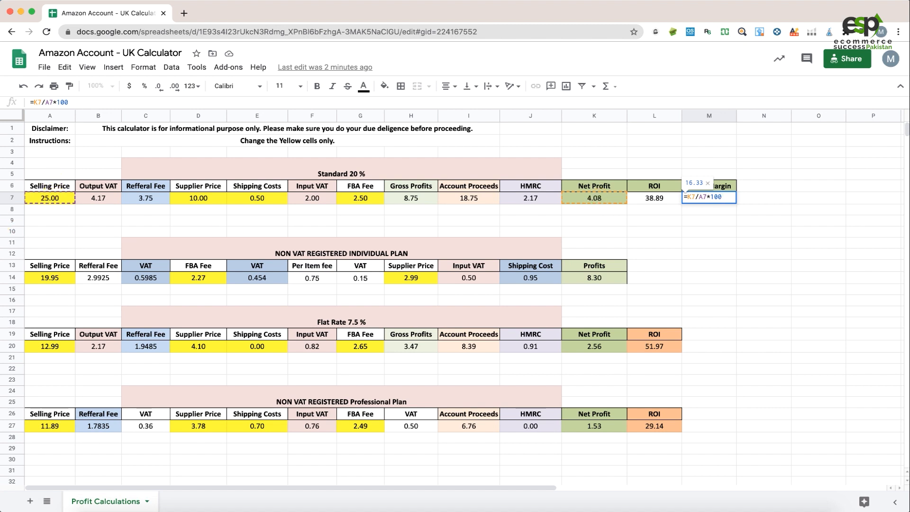
{"action": "key", "text": "Escape"}
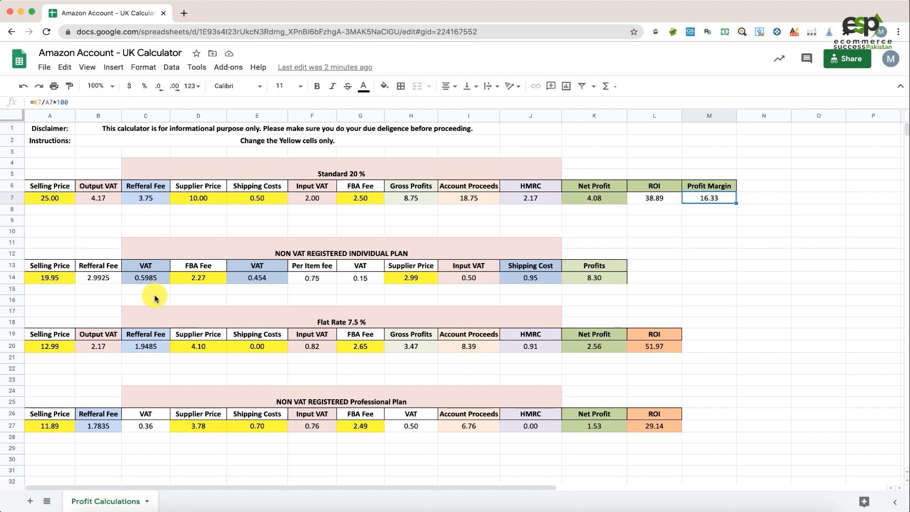
Step: Set the selling price to 25 and the supplier price to 10 in the NON VAT REGISTERED Professional Plan section
{"action": "left_click", "coordinate": [60, 426]}
{"action": "type", "text": "25"}
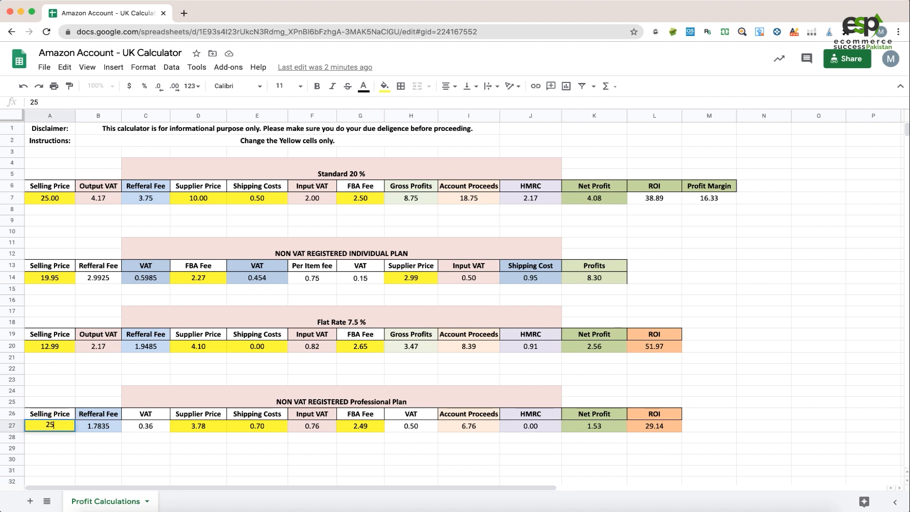
{"action": "key", "text": "Tab"}
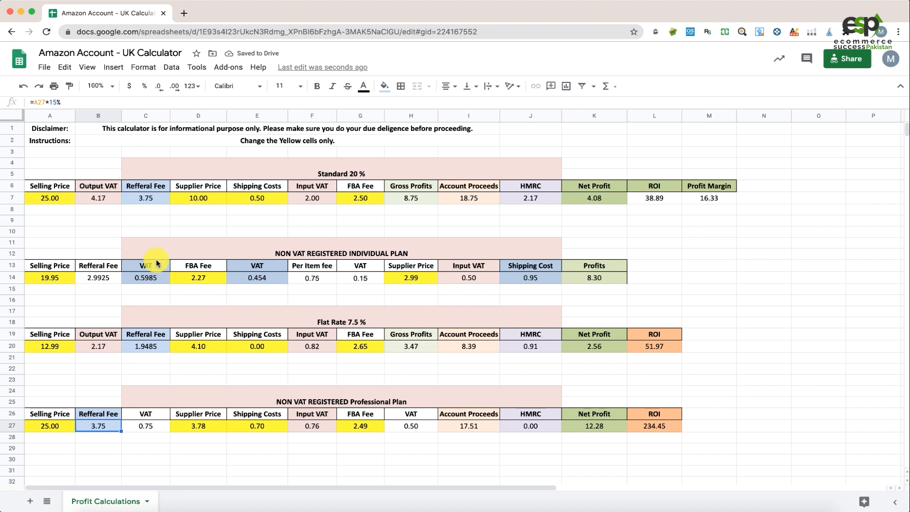
{"action": "left_click", "coordinate": [183, 426]}
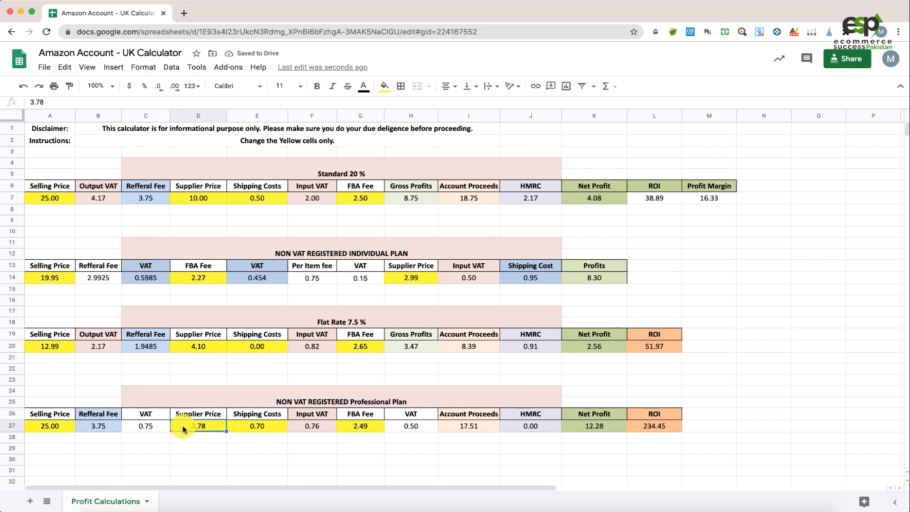
{"action": "type", "text": "10"}
{"action": "key", "text": "Tab"}
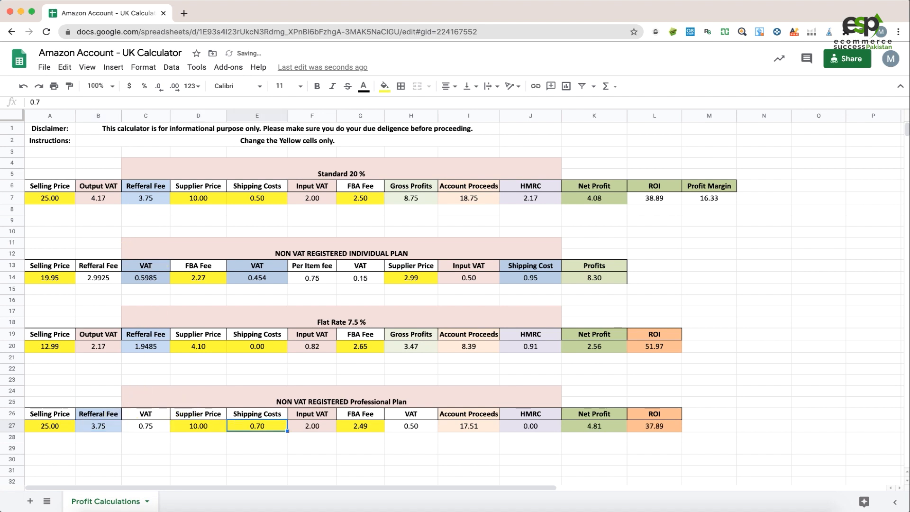
Step: Set the Professional Plan section's shipping costs to 0.5 and FBA fee to 2.5, and select its Net Profit cell
{"action": "type", "text": "0.5"}
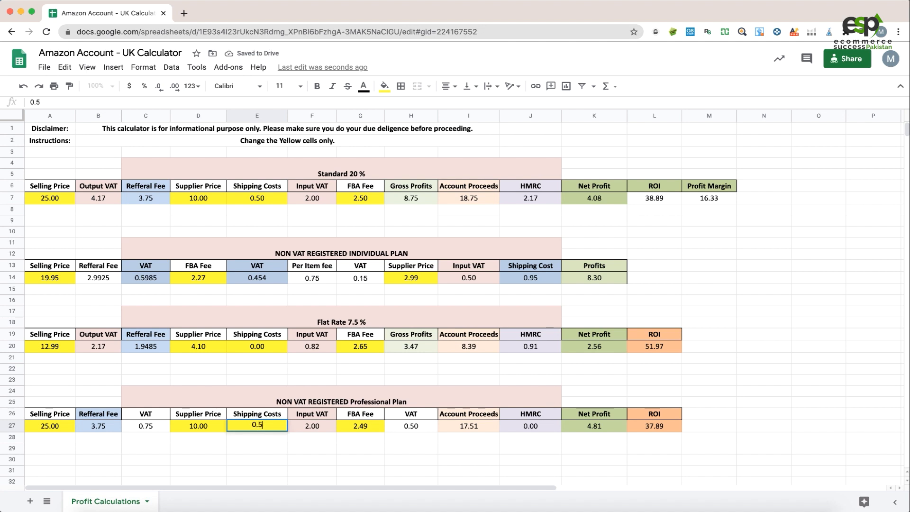
{"action": "key", "text": "Tab"}
{"action": "key", "text": "Tab"}
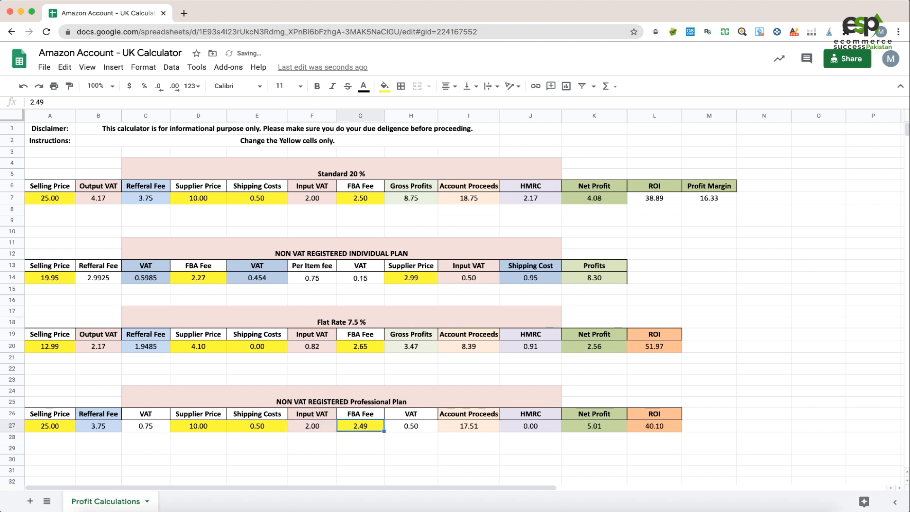
{"action": "type", "text": "2.5"}
{"action": "key", "text": "Tab"}
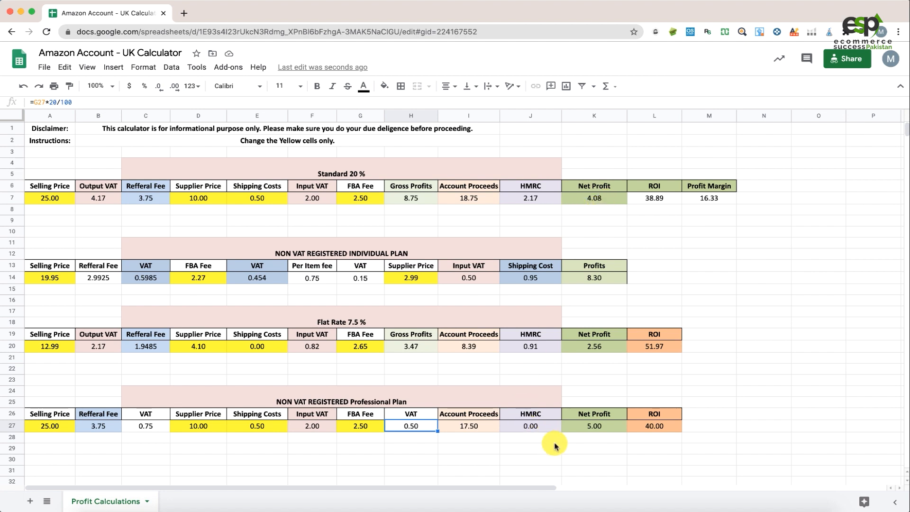
{"action": "left_click", "coordinate": [596, 429]}
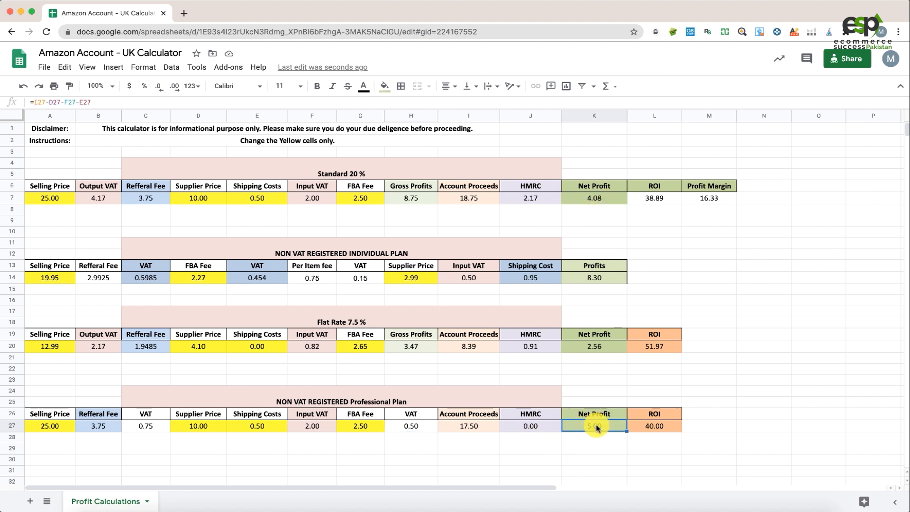